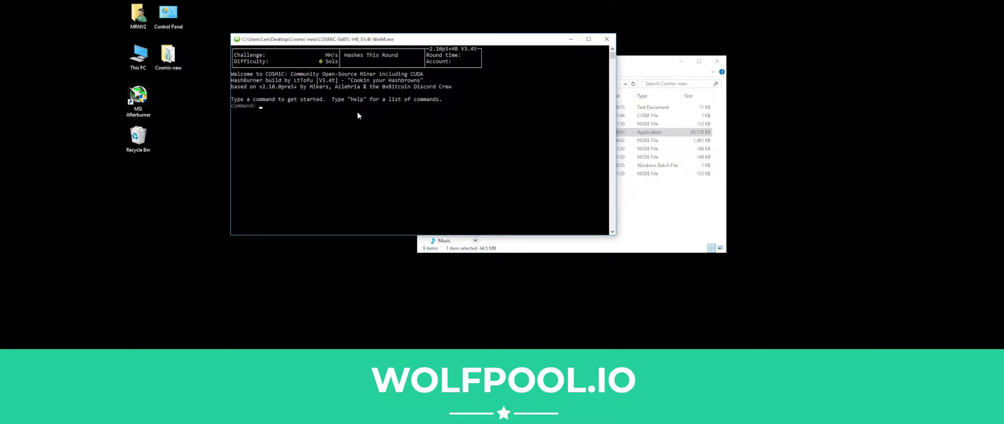
Run 'pool mine cuda' to start CUDA pool mining, then move the console up-left.
{"action": "type", "text": "pool mine"}
{"action": "type", "text": " cuda"}
{"action": "key", "text": "Return"}
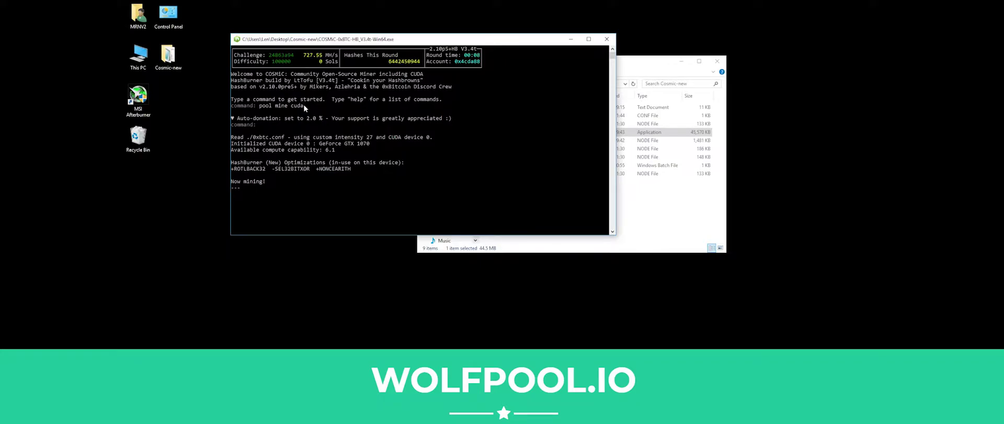
{"action": "left_click_drag", "start_coordinate": [476, 41], "coordinate": [435, 24]}
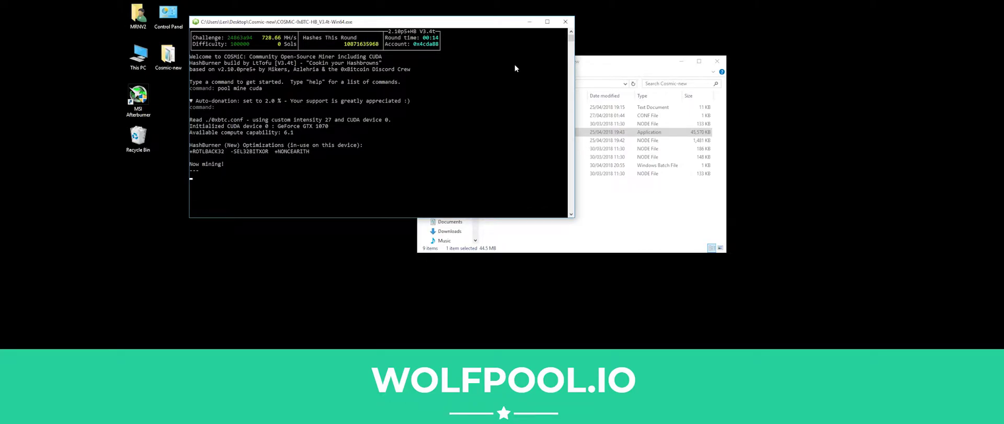
Close the miner console and open Start_All_GPU.bat in Notepad through its Edit menu.
{"action": "left_click", "coordinate": [565, 22]}
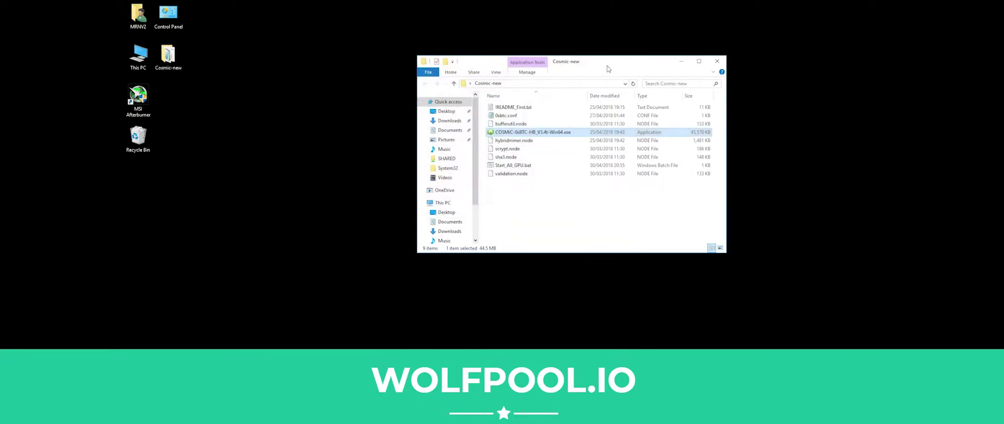
{"action": "left_click_drag", "start_coordinate": [553, 57], "coordinate": [424, 30]}
{"action": "left_click", "coordinate": [453, 175]}
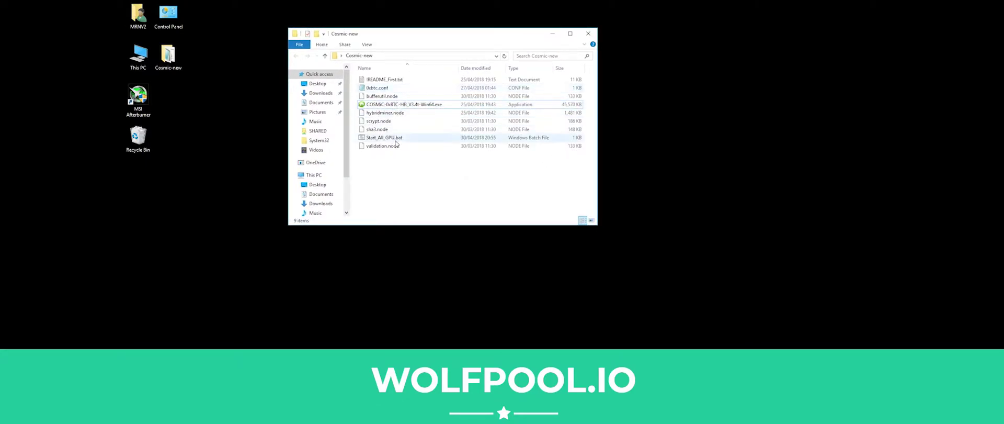
{"action": "left_click", "coordinate": [395, 140]}
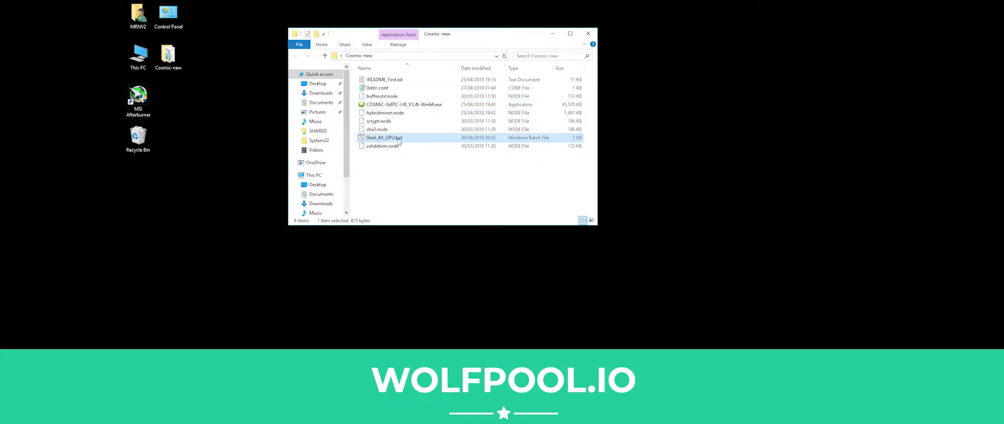
{"action": "right_click", "coordinate": [398, 140]}
{"action": "left_click", "coordinate": [460, 153]}
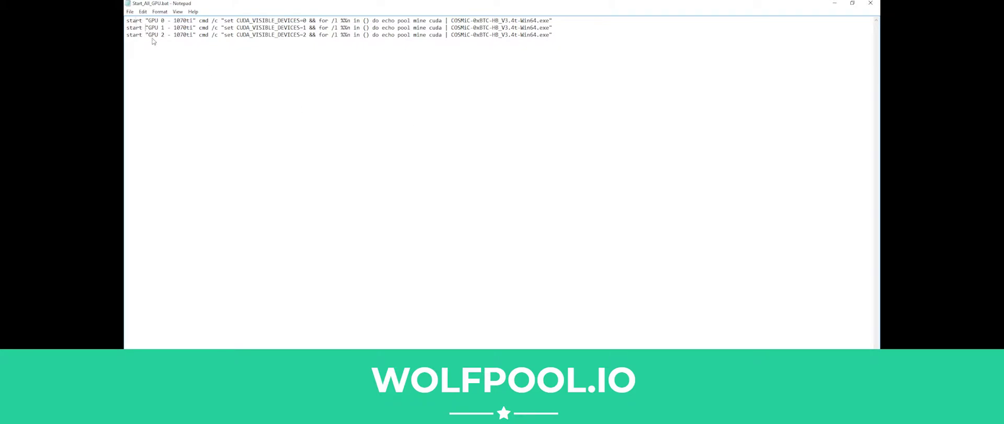
Select the entire GPU 2 start line in the Start_All_GPU.bat Notepad window.
{"action": "left_click", "coordinate": [166, 51]}
{"action": "left_click", "coordinate": [231, 86]}
{"action": "left_click_drag", "start_coordinate": [553, 35], "coordinate": [127, 36]}
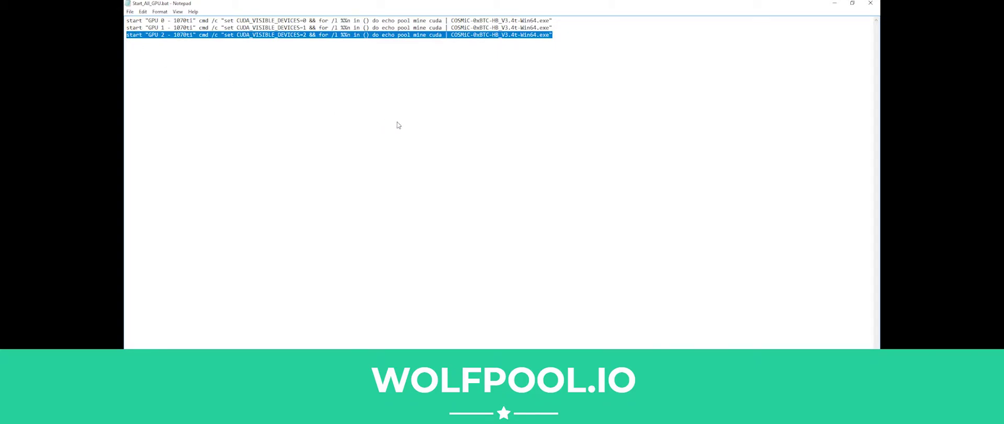
Place the cursor at the end of the GPU 2 line, then on line four's GPU number.
{"action": "left_click", "coordinate": [575, 37]}
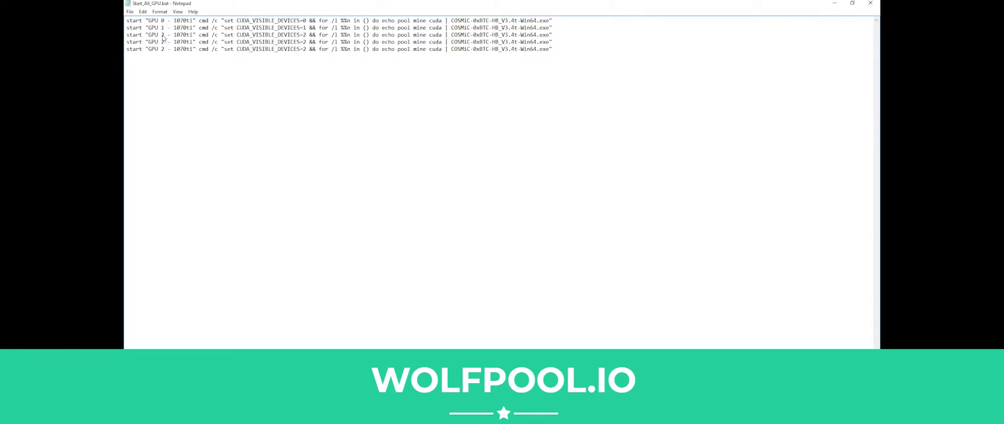
{"action": "left_click", "coordinate": [165, 43]}
Overtype '1080ti' into the batch file as a demonstration.
{"action": "type", "text": "1080"}
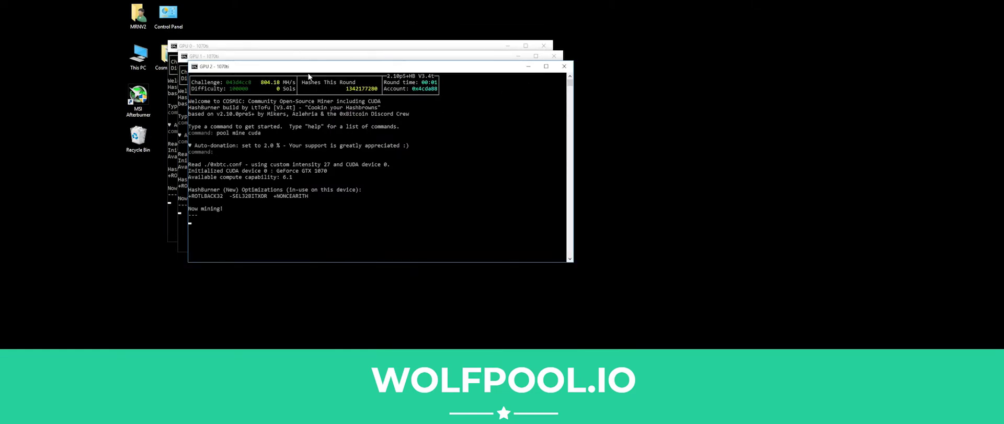
Stack the consoles with GPU 0 at the top, GPU 1 beneath it, and GPU 2 at the bottom.
{"action": "left_click", "coordinate": [282, 49]}
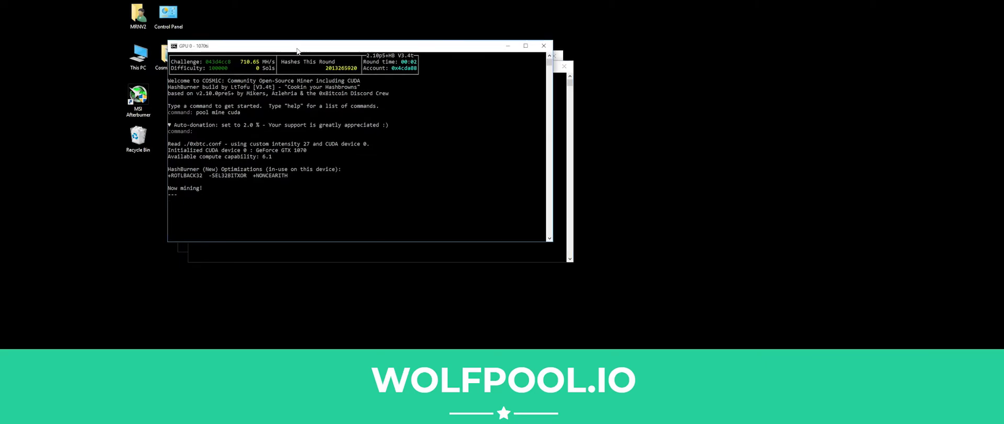
{"action": "left_click_drag", "start_coordinate": [280, 24], "coordinate": [253, 10]}
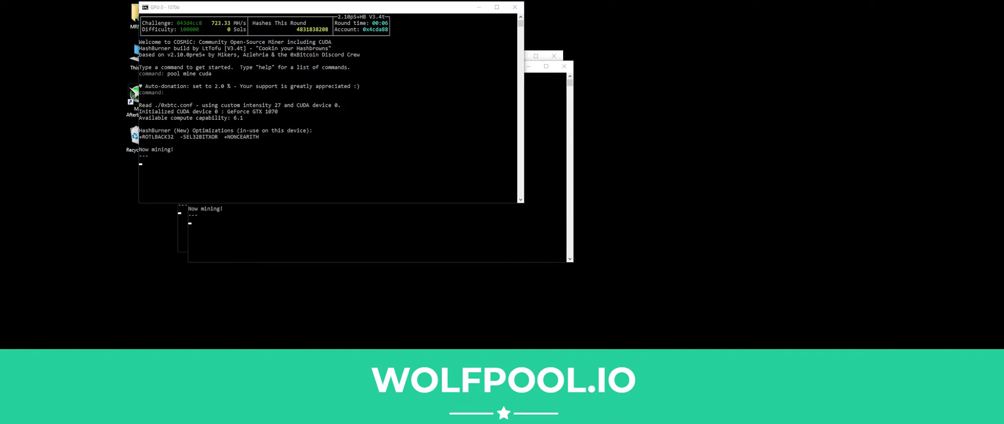
{"action": "left_click_drag", "start_coordinate": [346, 62], "coordinate": [308, 82]}
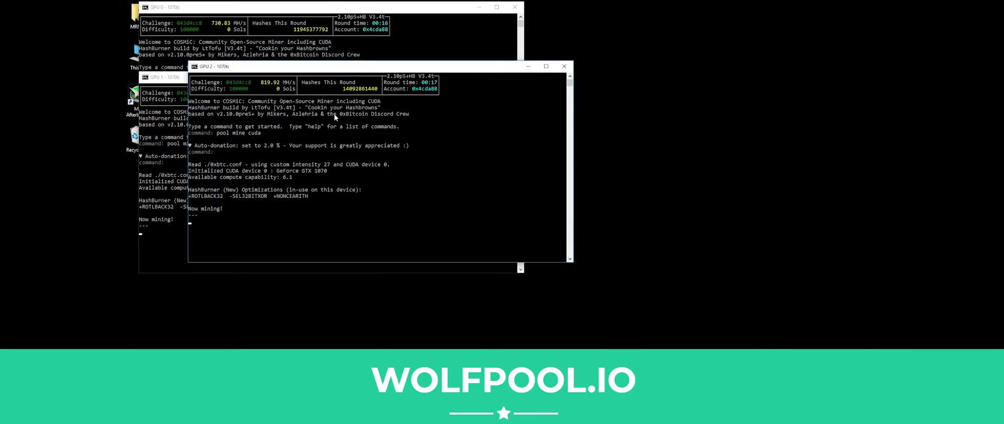
{"action": "left_click_drag", "start_coordinate": [356, 71], "coordinate": [302, 161]}
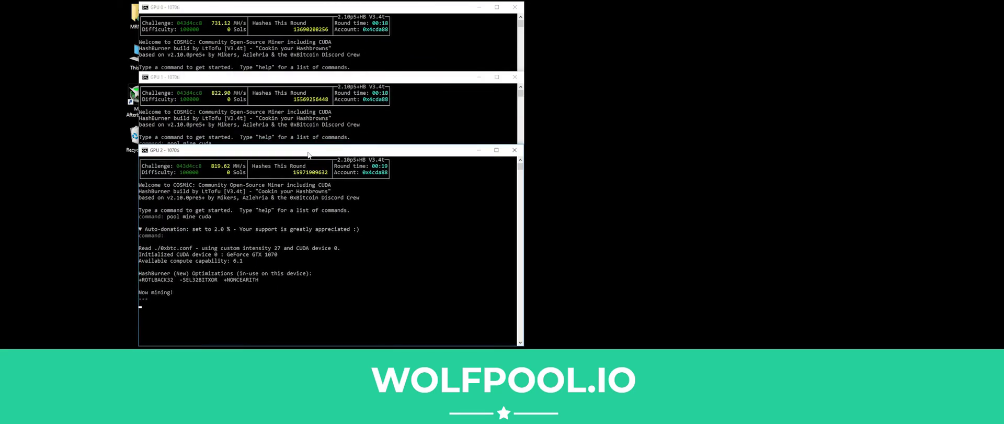